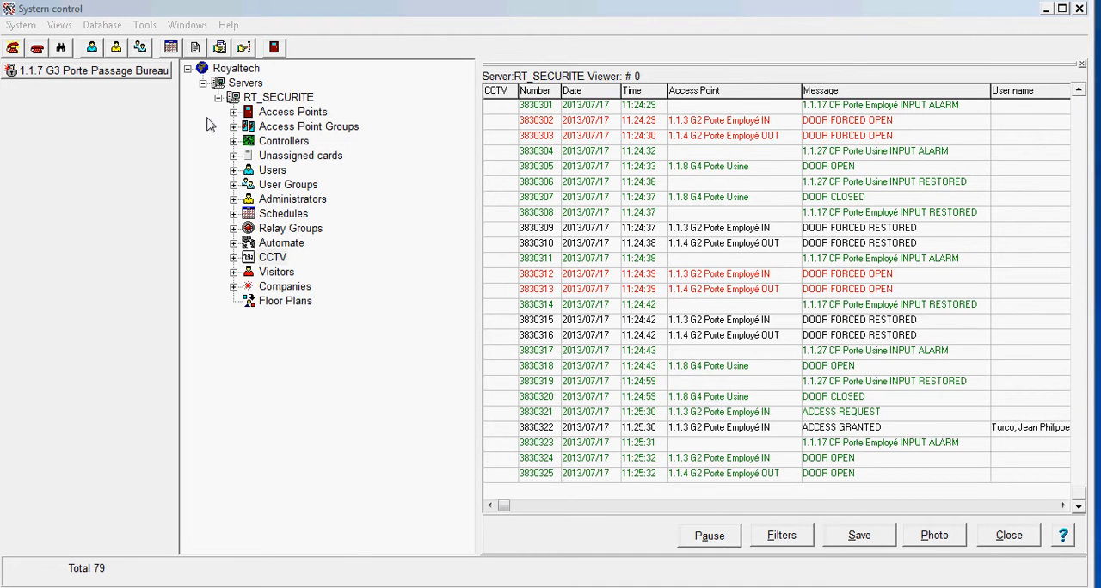
Expand the Users branch under the RT_SECURITE server and look through the listed users.
click(233, 169)
drag(465, 224, 450, 487)
drag(471, 453, 472, 137)
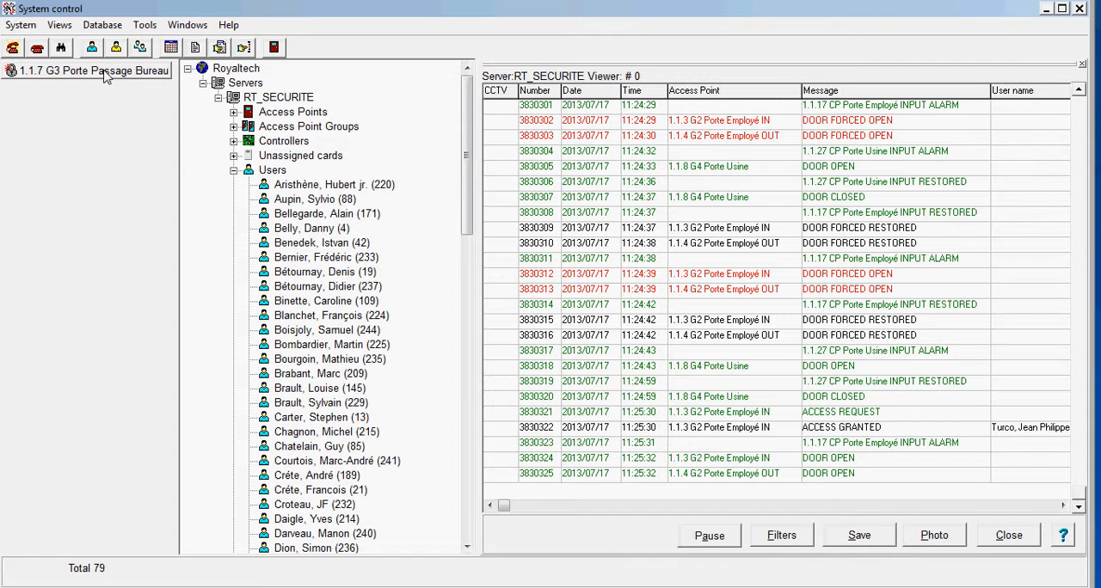
Start a new user on RT_SECURITE with the family name Famille and the first name Prenom.
click(269, 171)
right_click(269, 171)
click(315, 178)
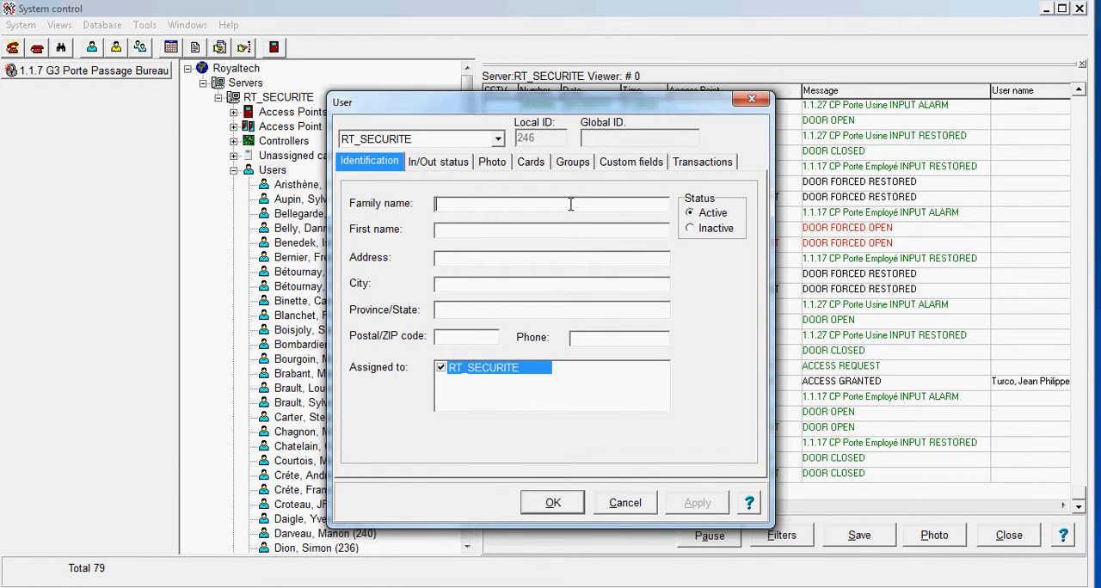
text(Famille)
Examine the new user's custom fields, identification, in/out status, photo file selection and assigned group access levels.
click(641, 163)
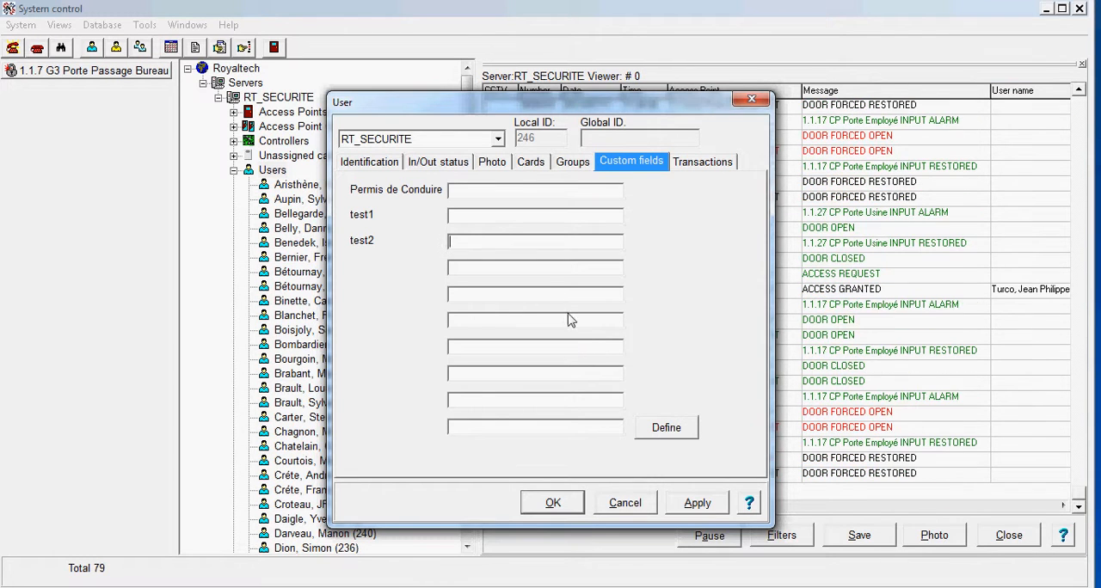
click(383, 166)
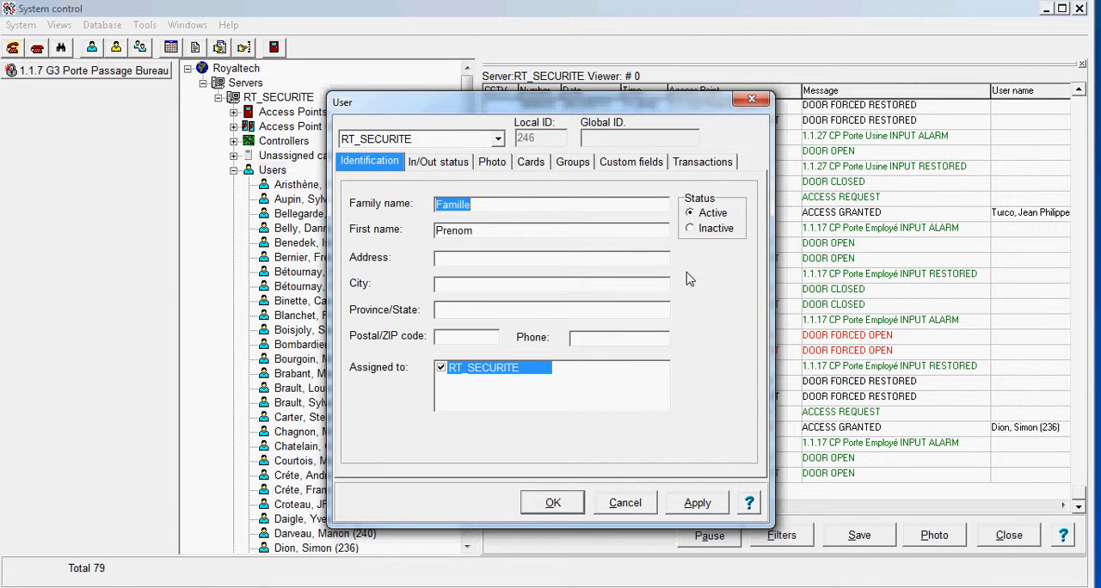
click(456, 162)
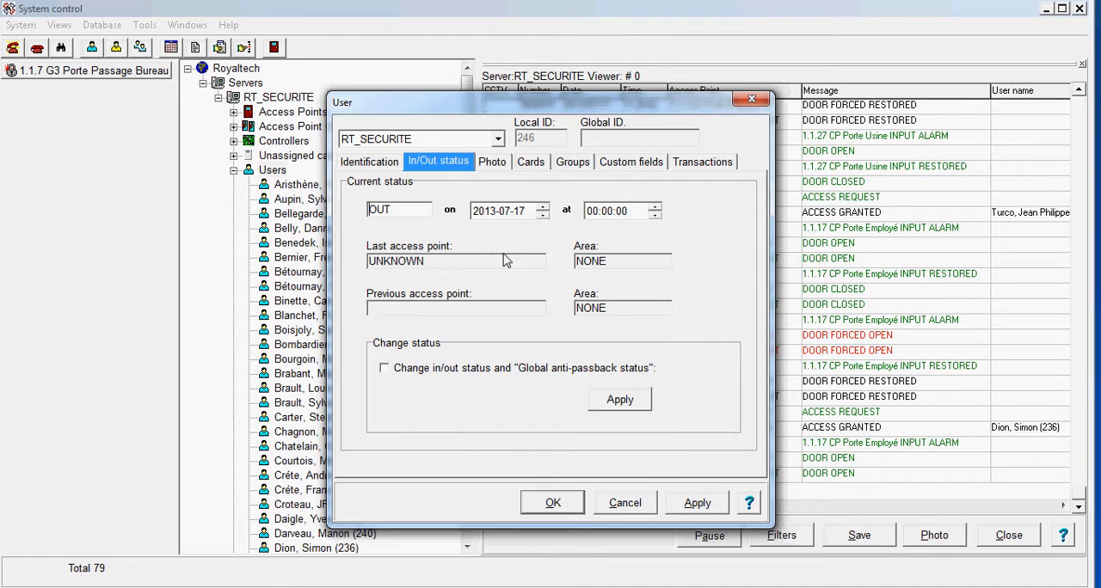
drag(406, 210, 356, 206)
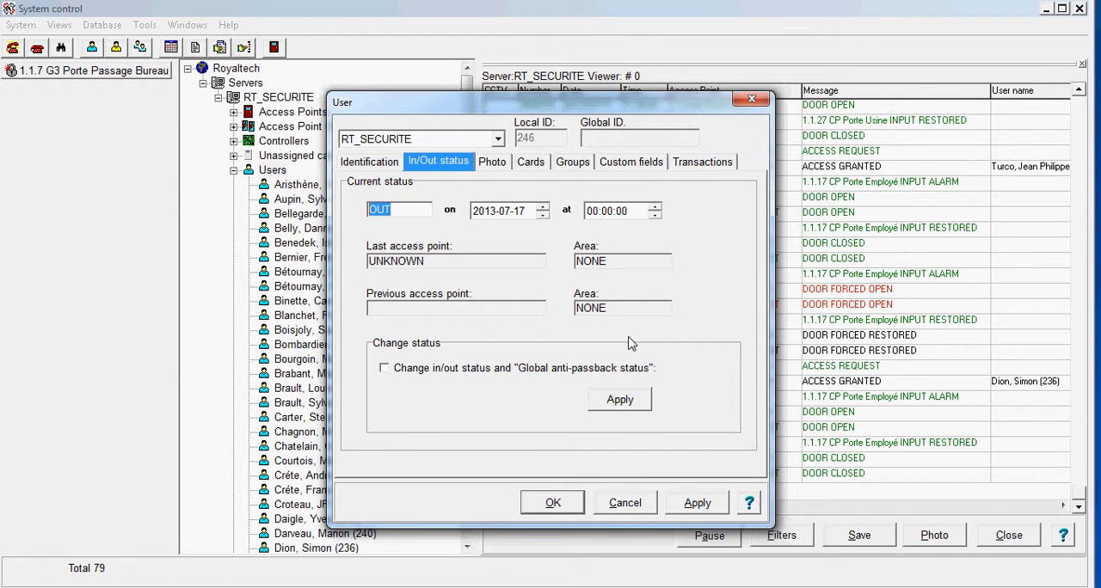
click(492, 163)
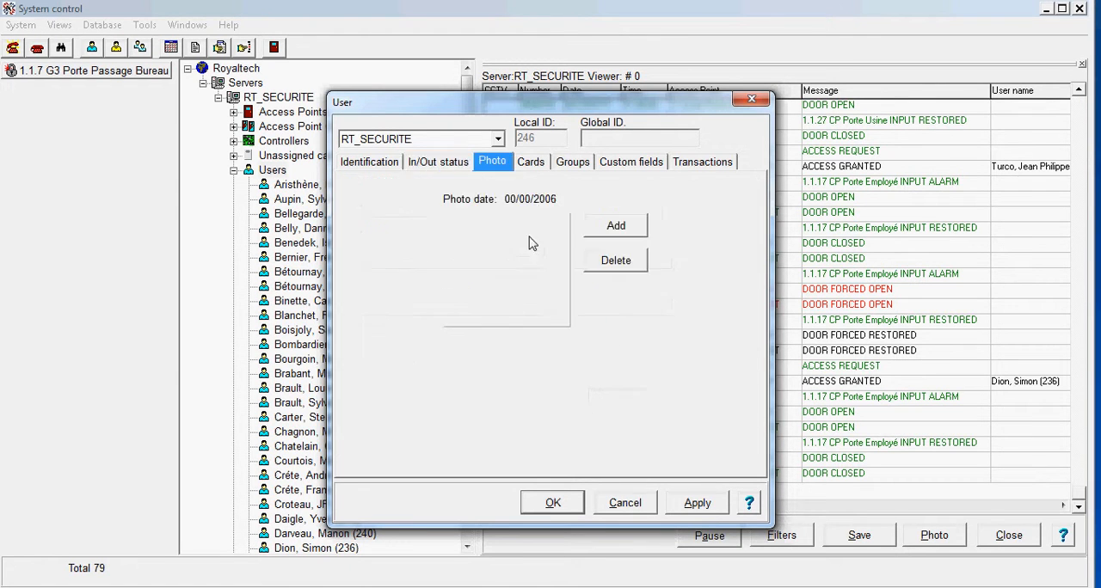
click(606, 228)
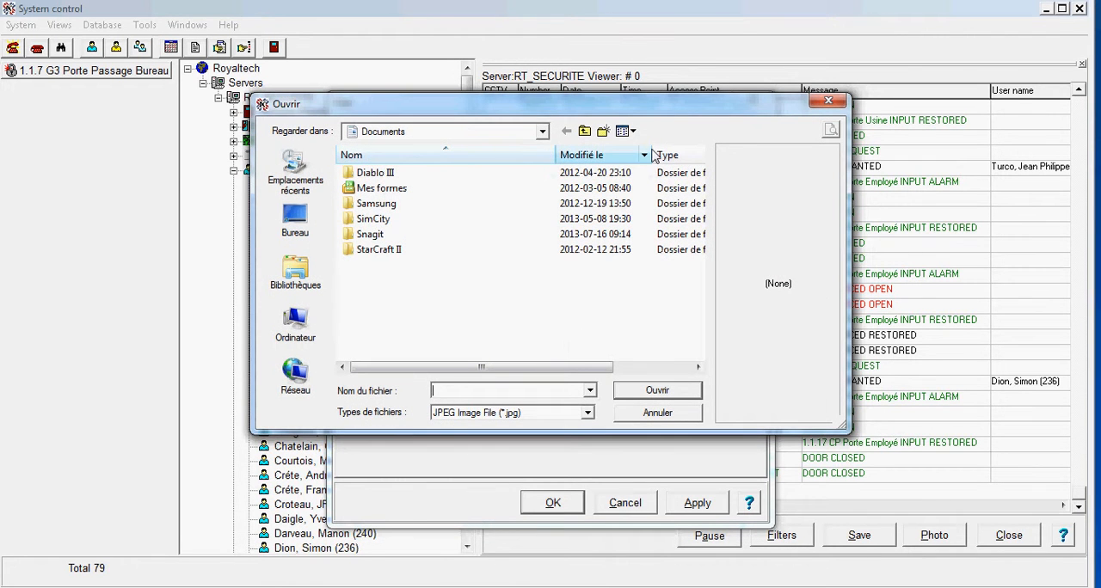
click(829, 103)
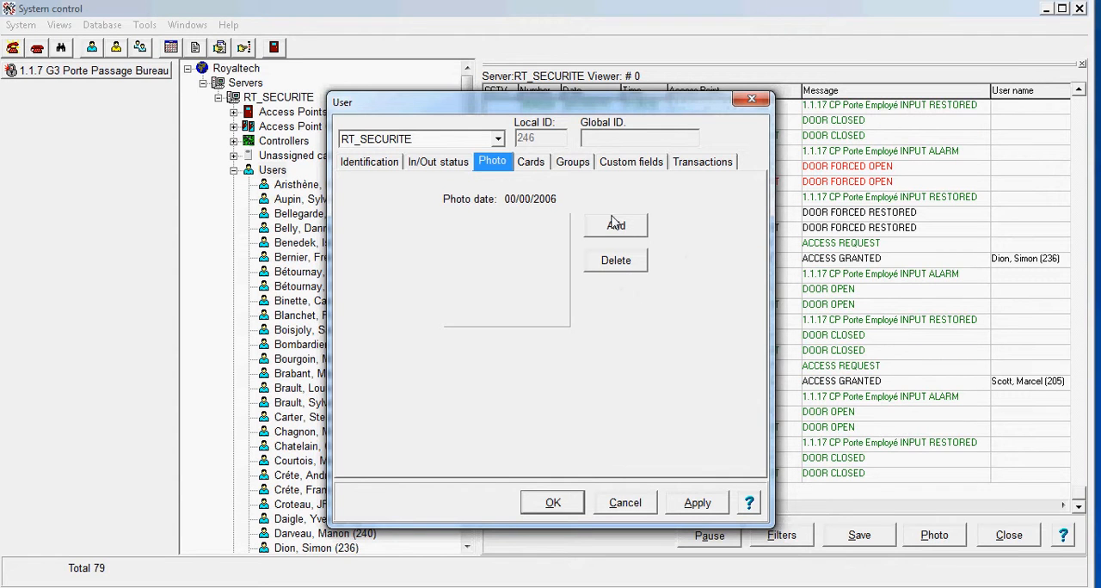
click(583, 167)
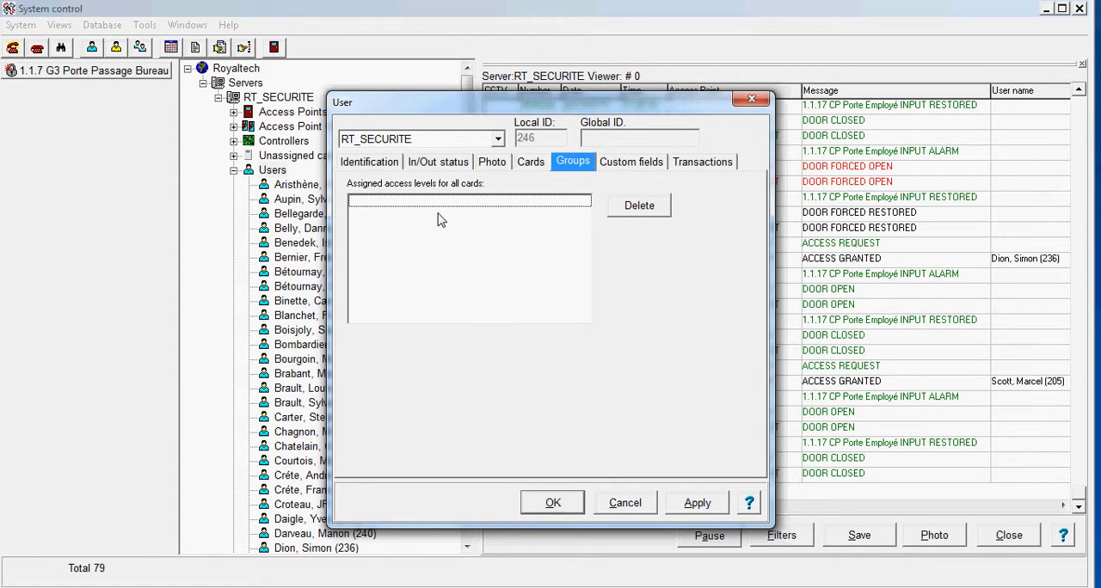
Assign the fourth card in the list of existing cards to the new user, opening its card details.
click(526, 164)
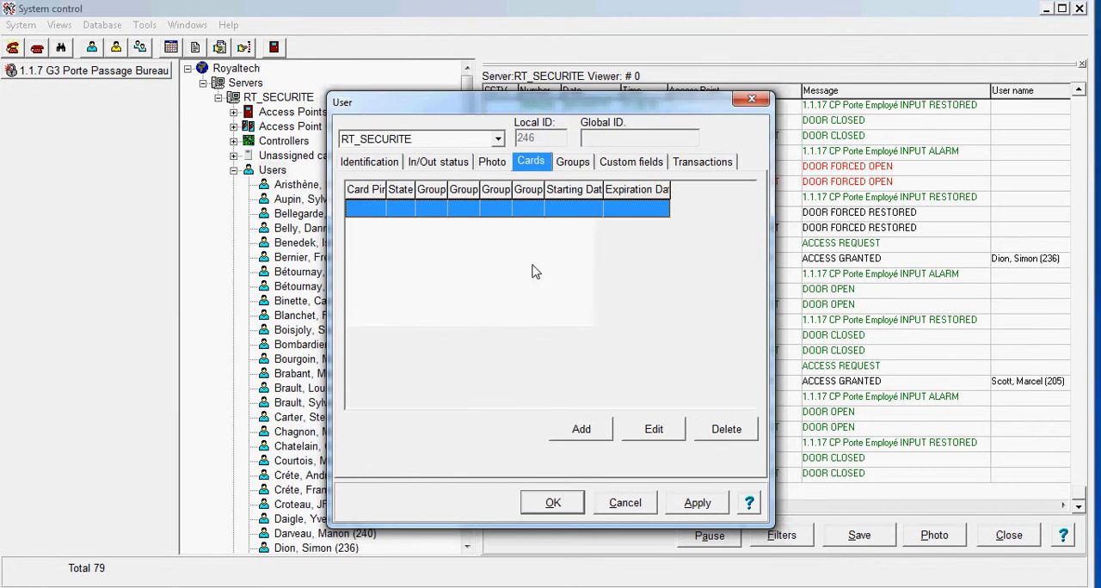
click(572, 428)
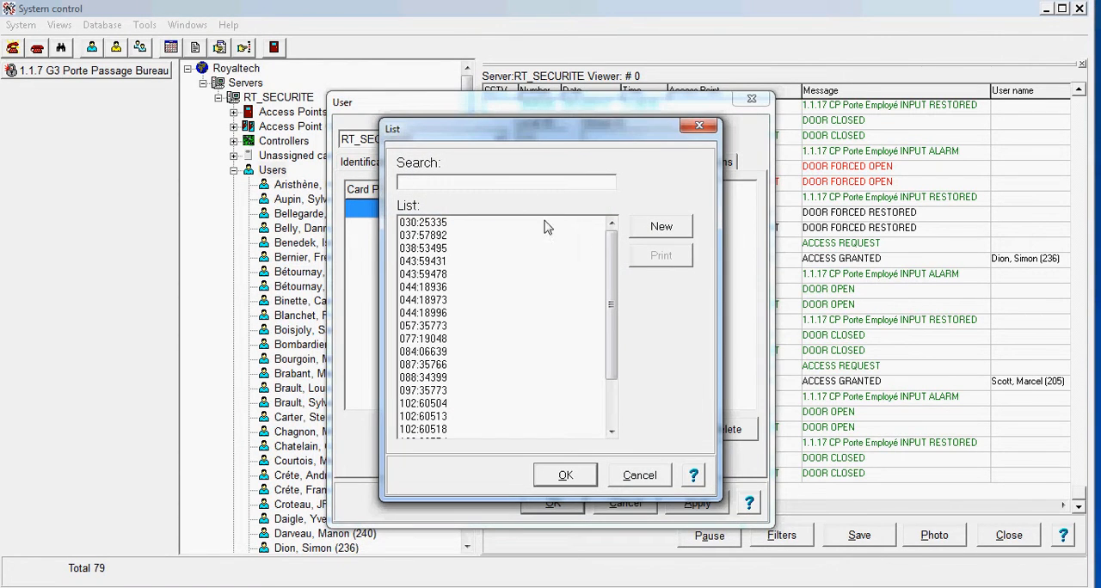
click(436, 250)
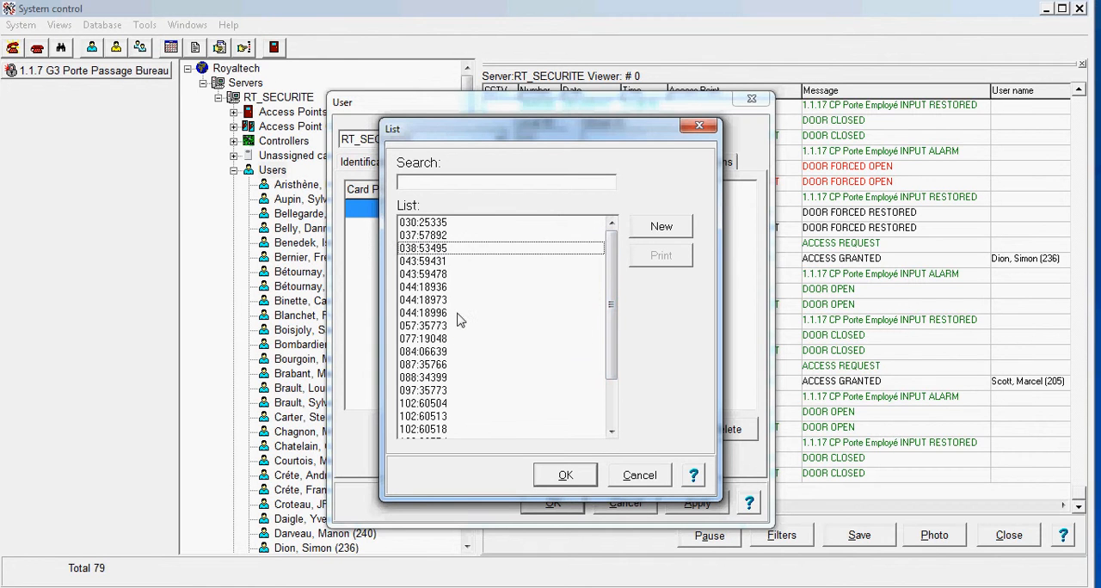
drag(612, 290, 616, 243)
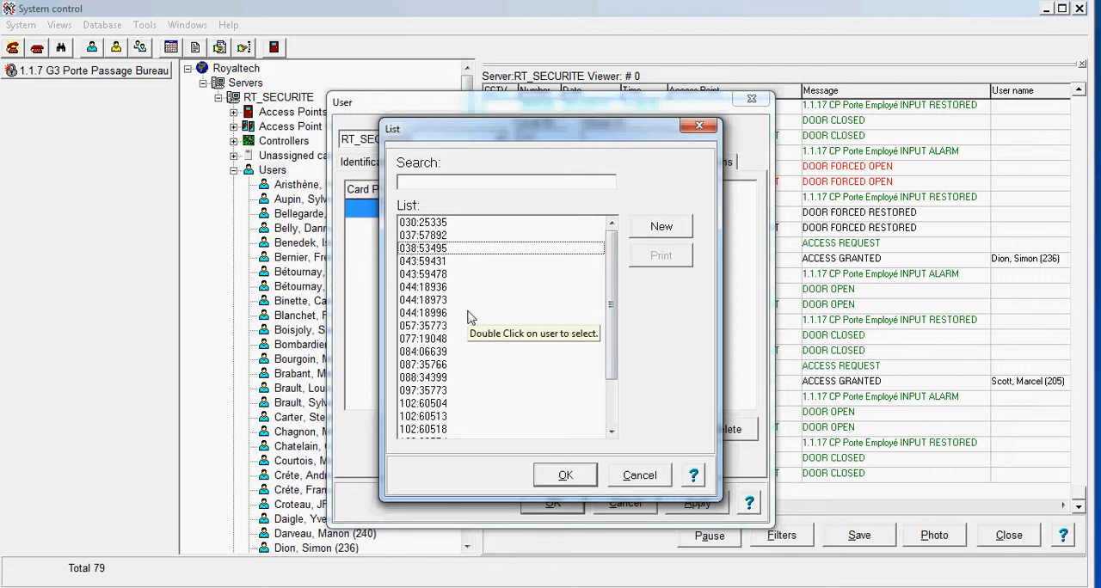
click(439, 263)
click(568, 478)
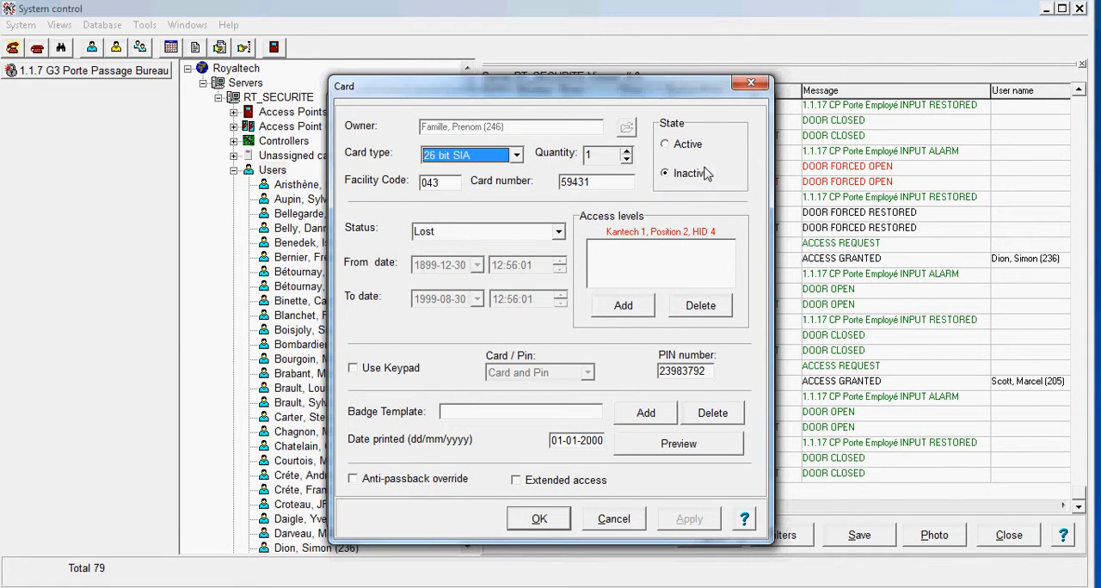
Add the Ingénieur access level to the new user's card.
click(439, 182)
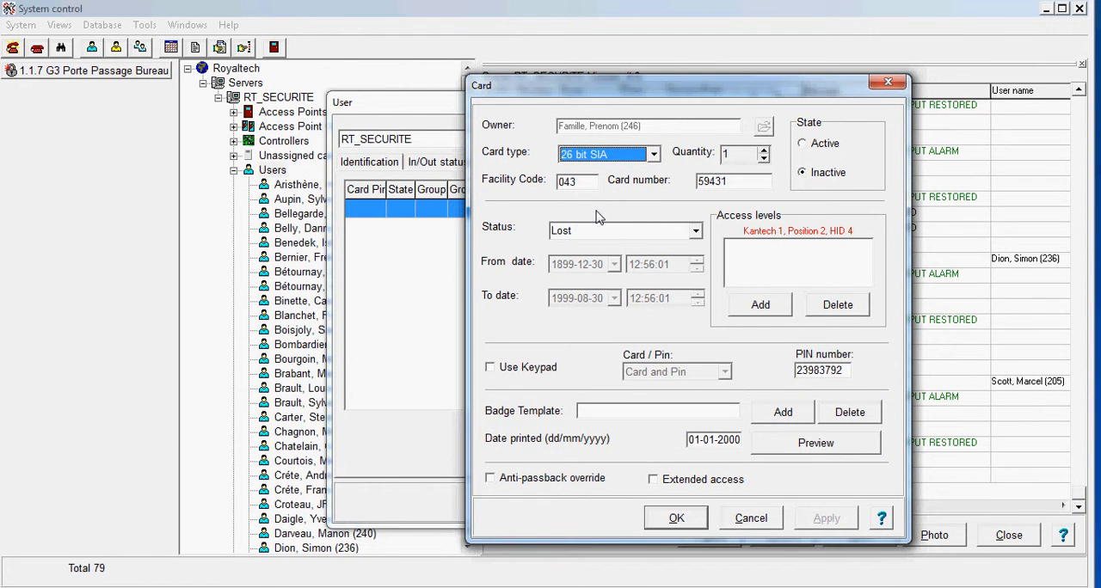
click(781, 312)
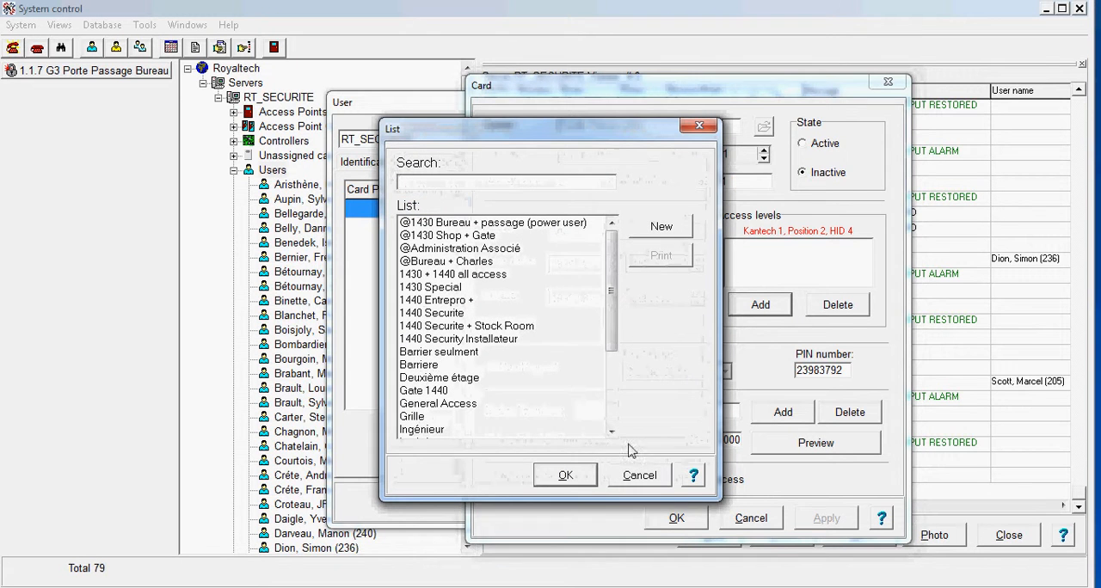
click(461, 364)
click(440, 430)
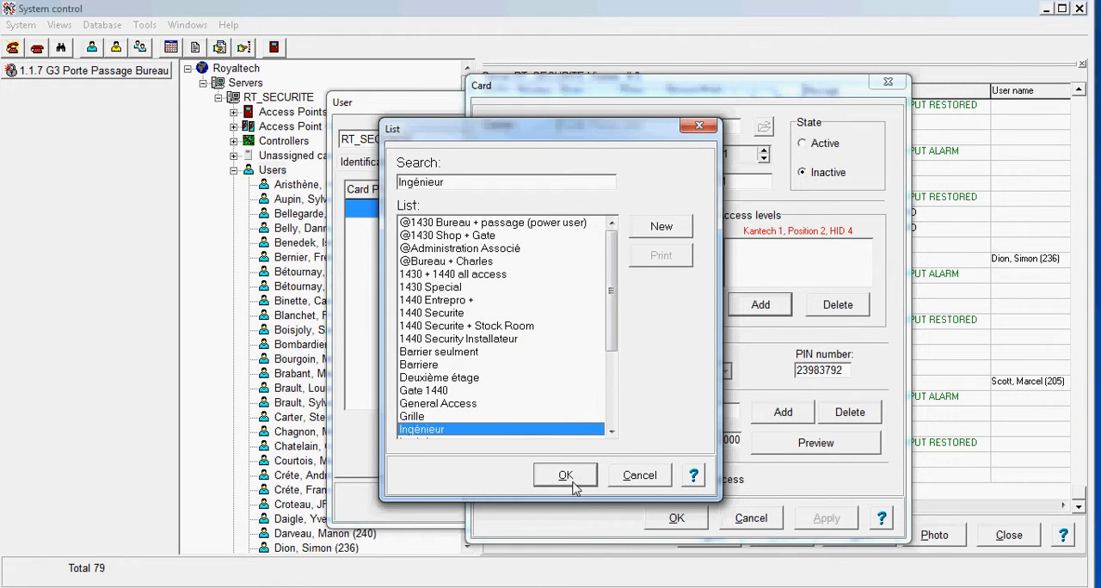
click(565, 474)
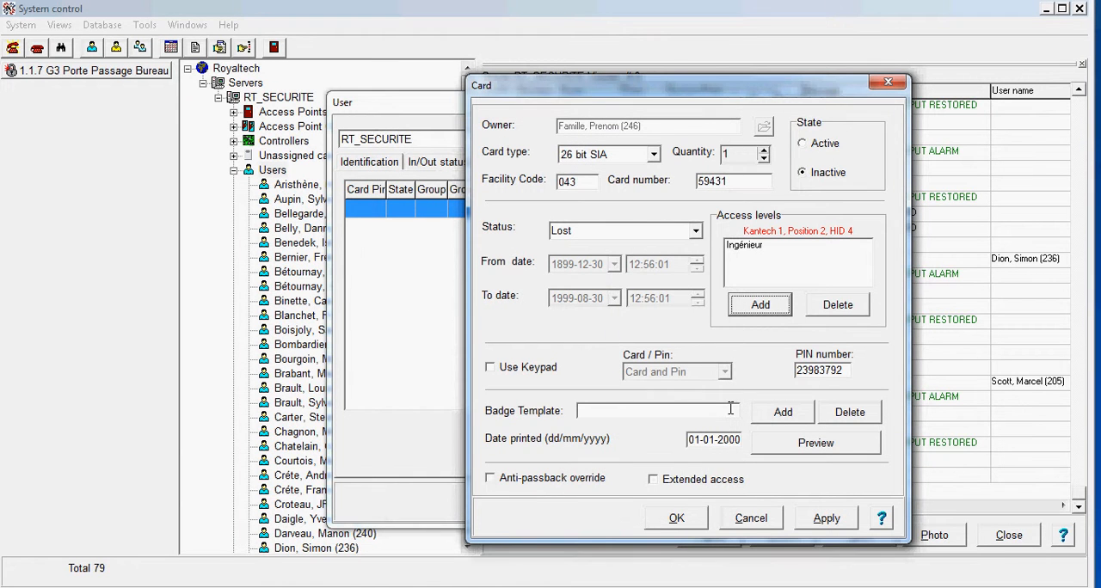
Set the card's status to Pending.
click(607, 407)
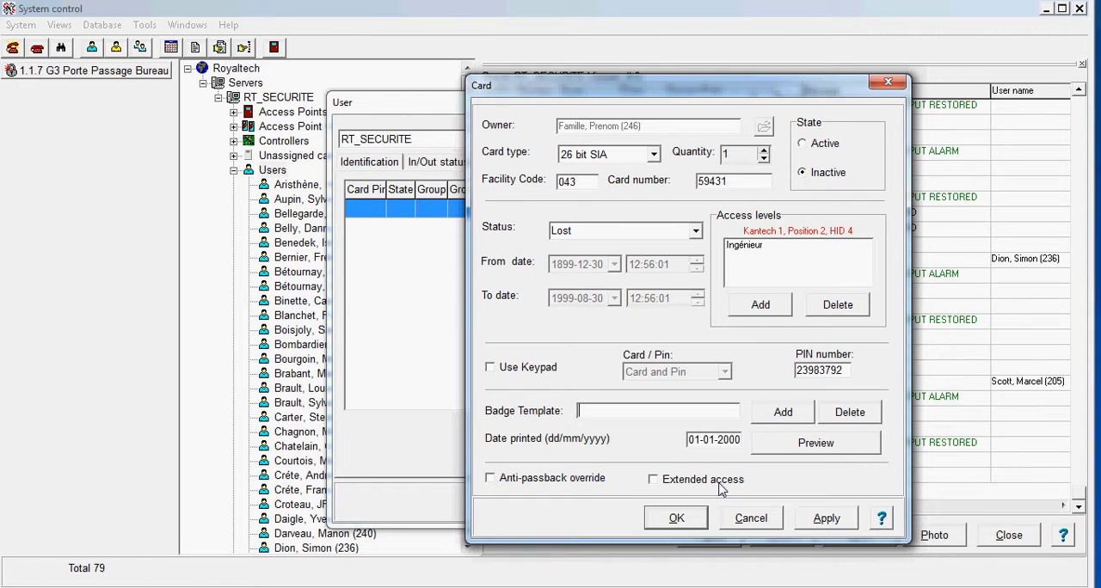
click(695, 232)
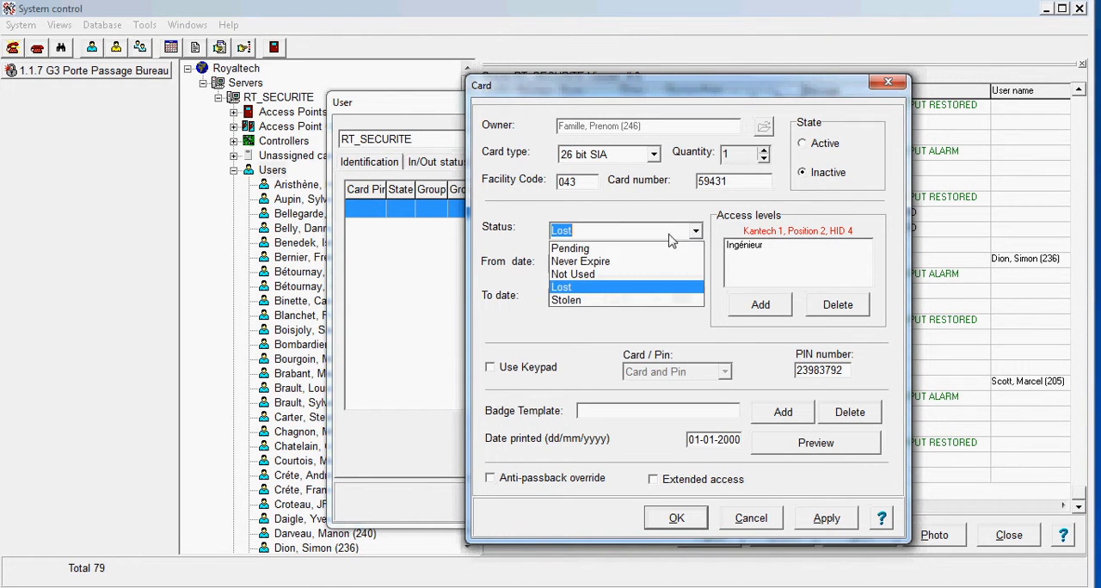
click(593, 248)
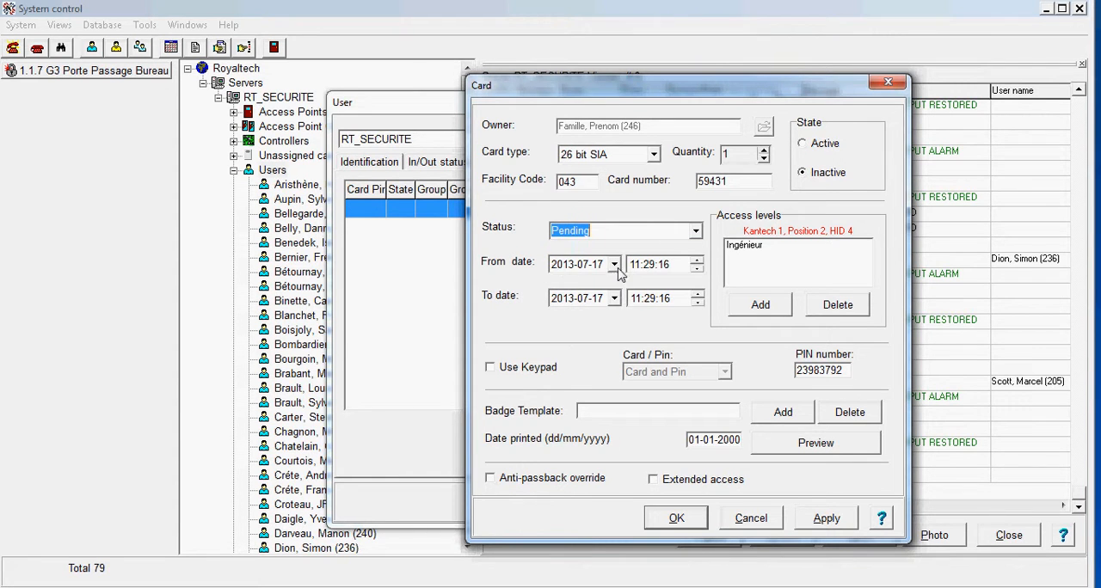
click(698, 234)
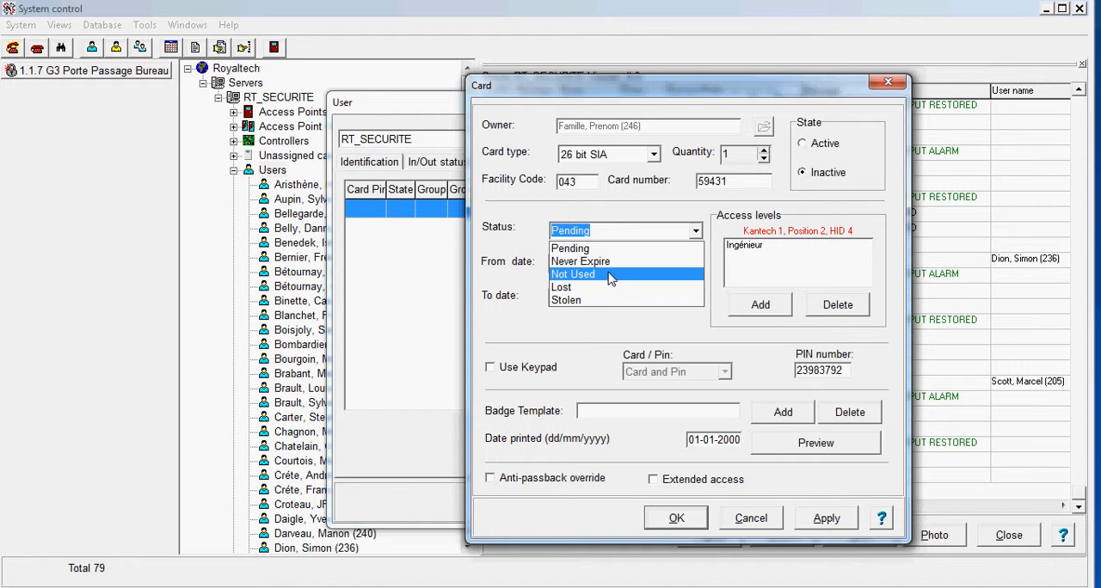
click(587, 249)
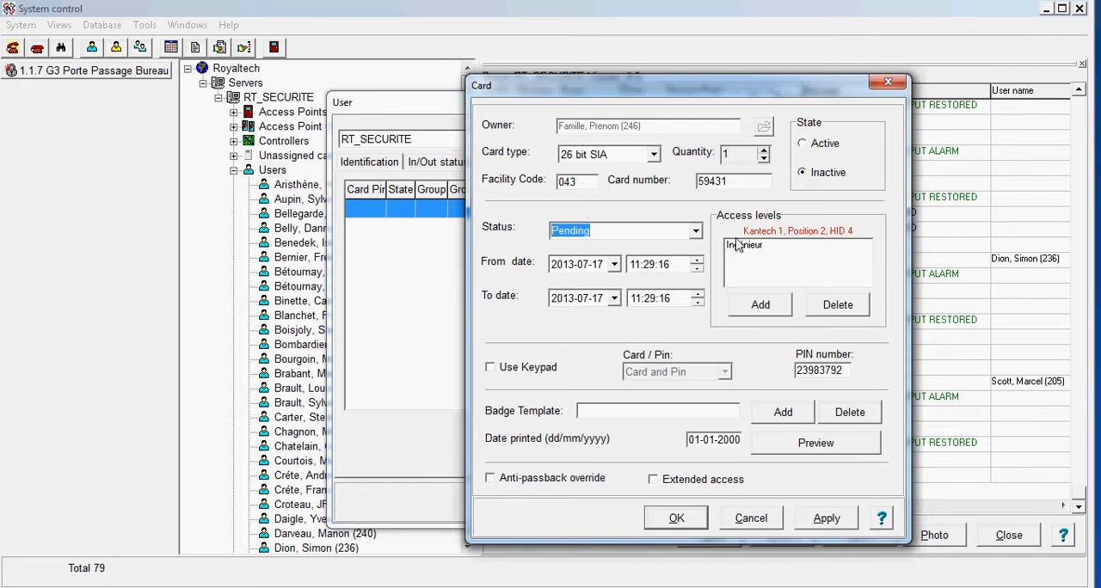
Add the Barrier seulment access level to the card, and discard both the card changes and the new user.
click(764, 307)
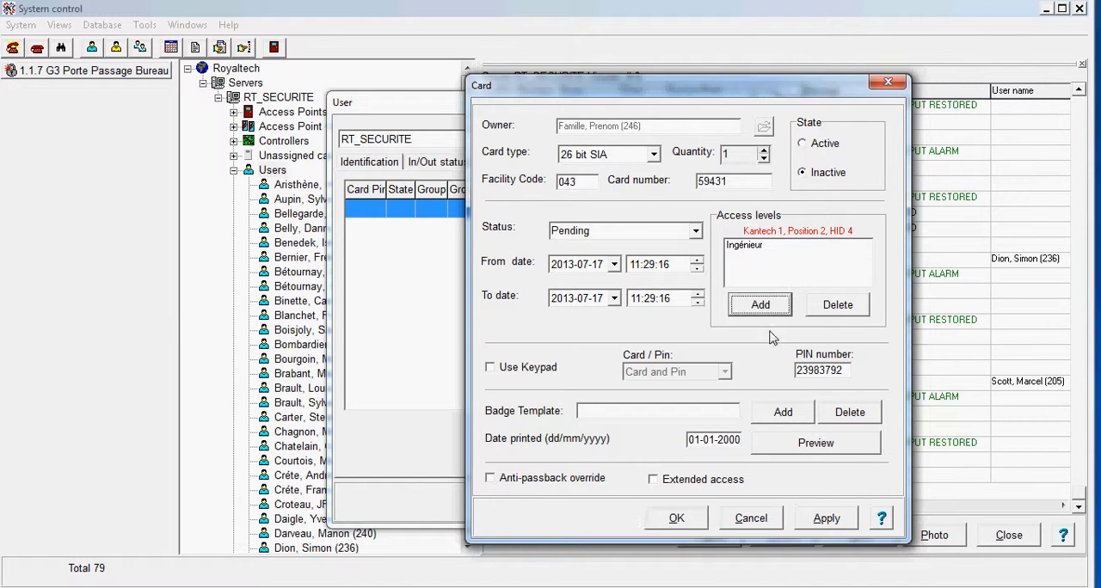
click(456, 352)
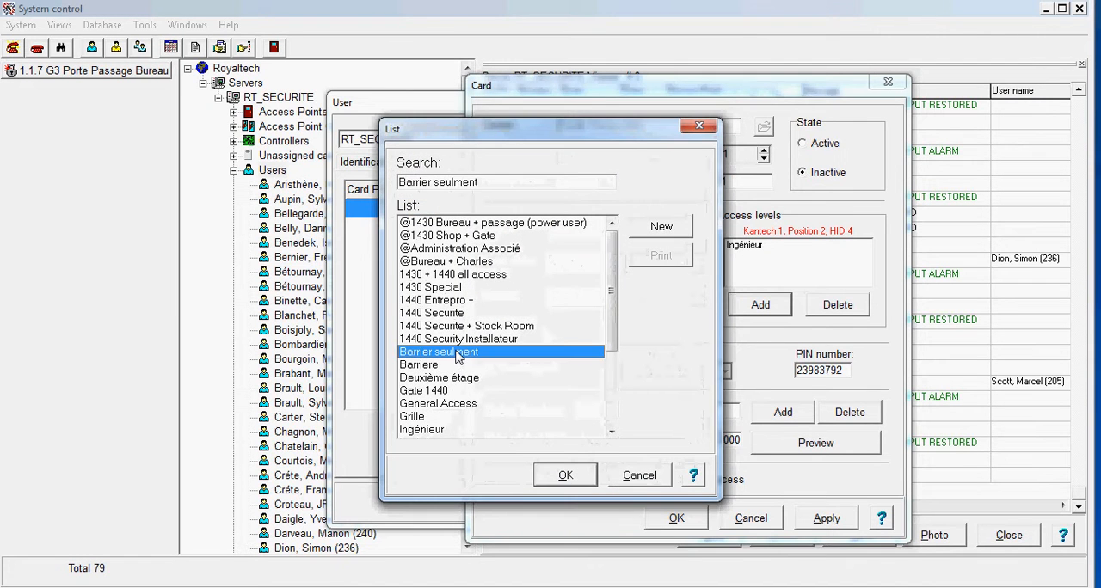
click(575, 479)
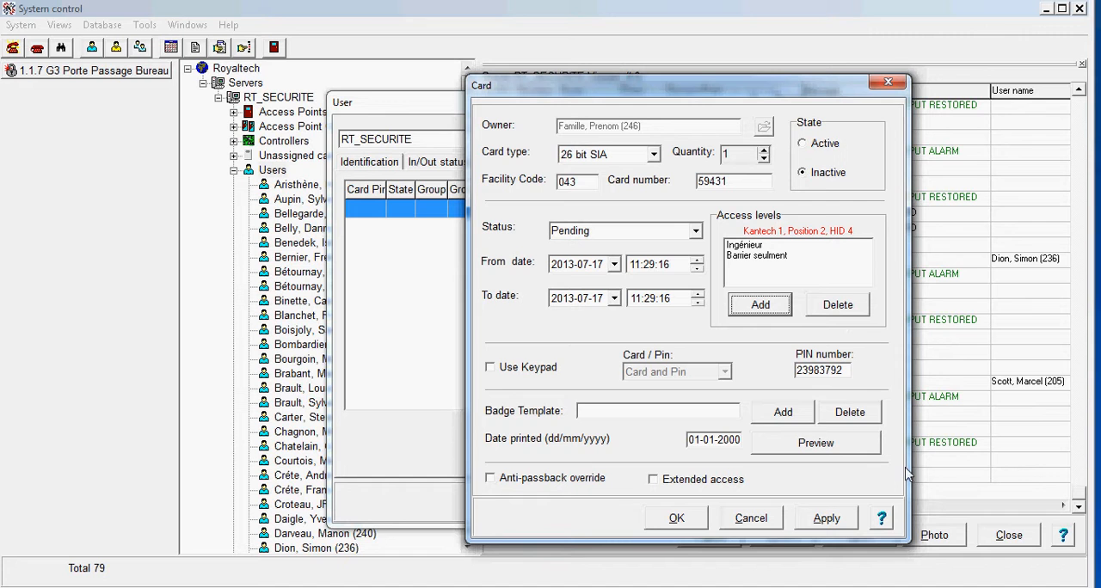
click(774, 526)
click(626, 503)
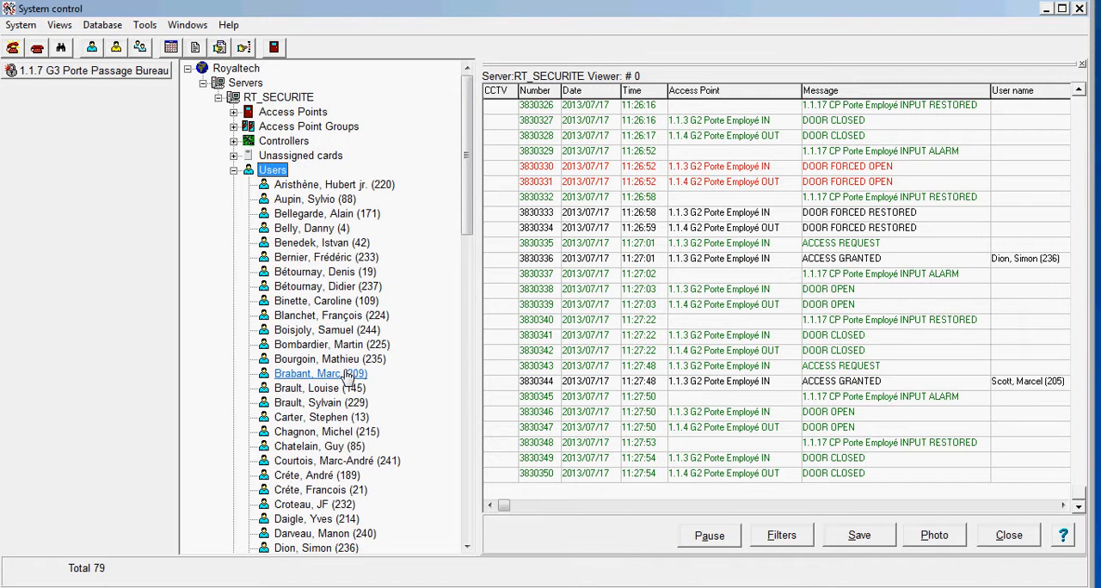
Open the record of an existing user with a stored photo and view that photo.
double_click(337, 420)
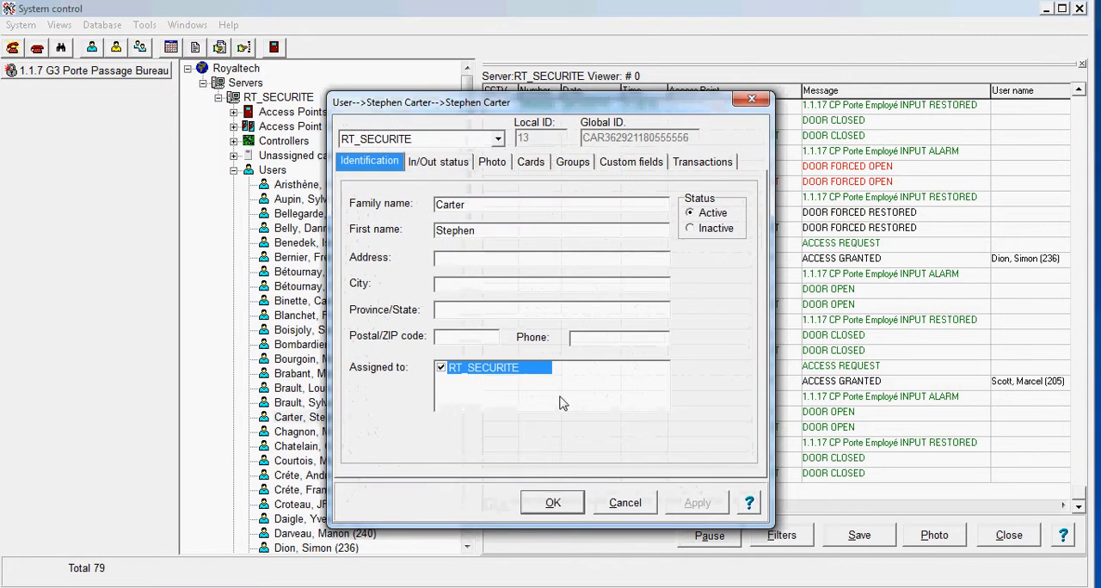
click(496, 165)
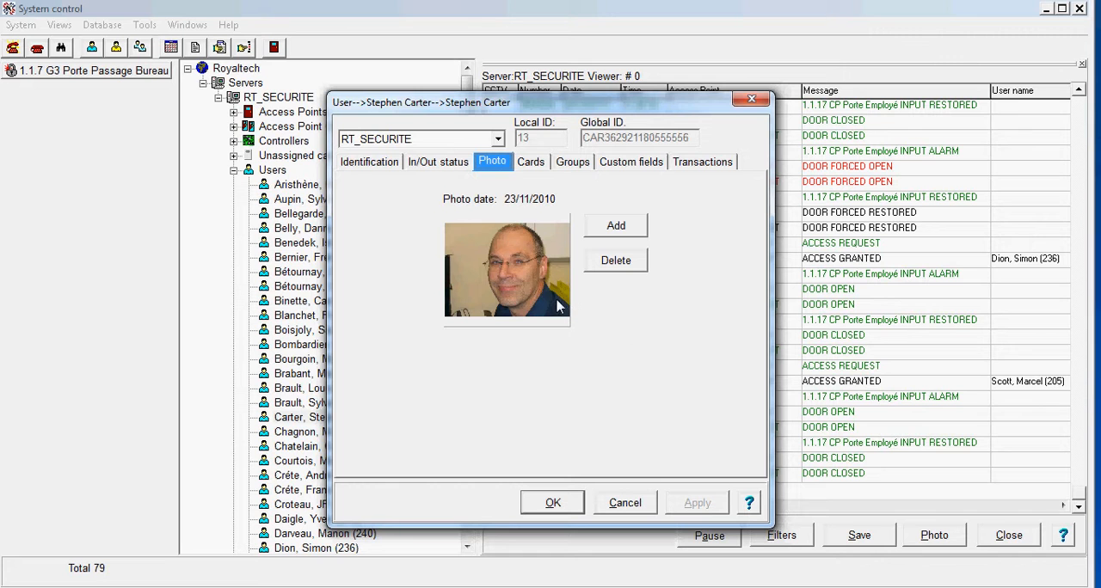
Display the event viewer's cardholder photo window and move it clear of the user list and latest events.
click(936, 537)
drag(551, 200, 520, 238)
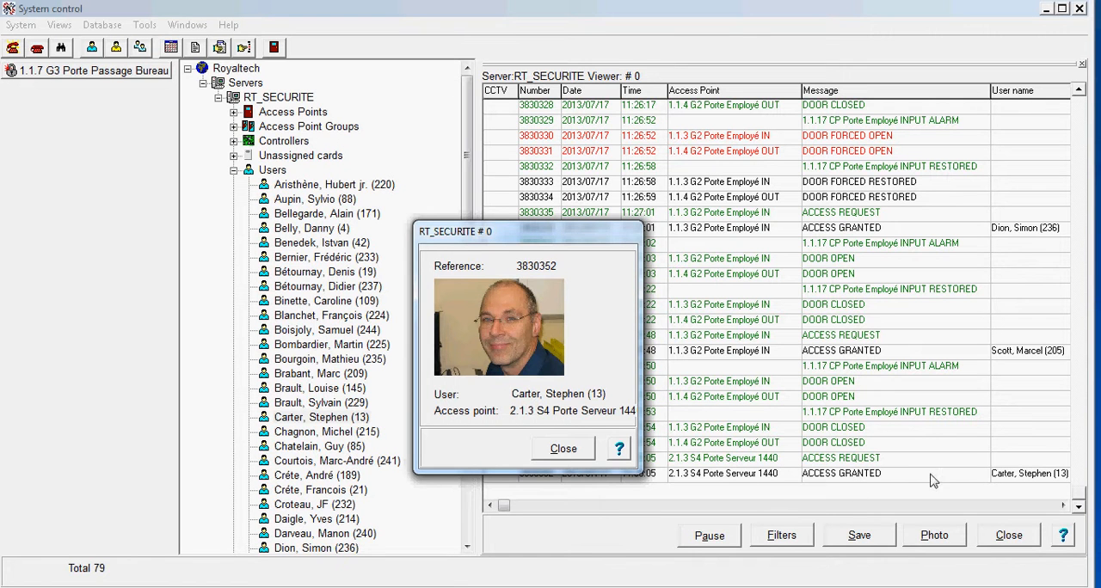
drag(540, 242, 996, 28)
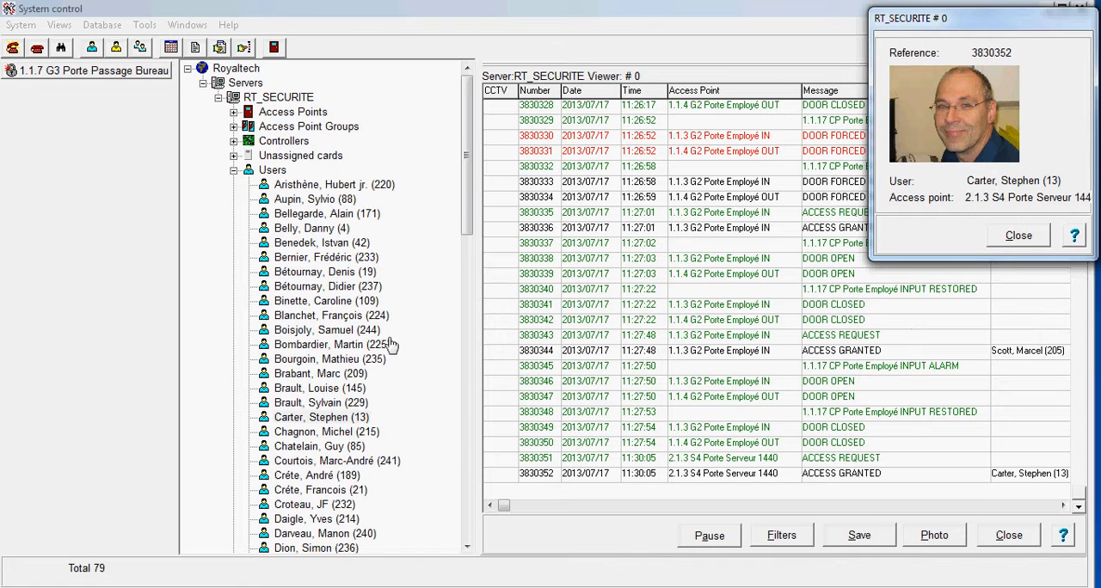
Reopen the record of the user shown in the photo window and examine both assigned cards.
double_click(337, 426)
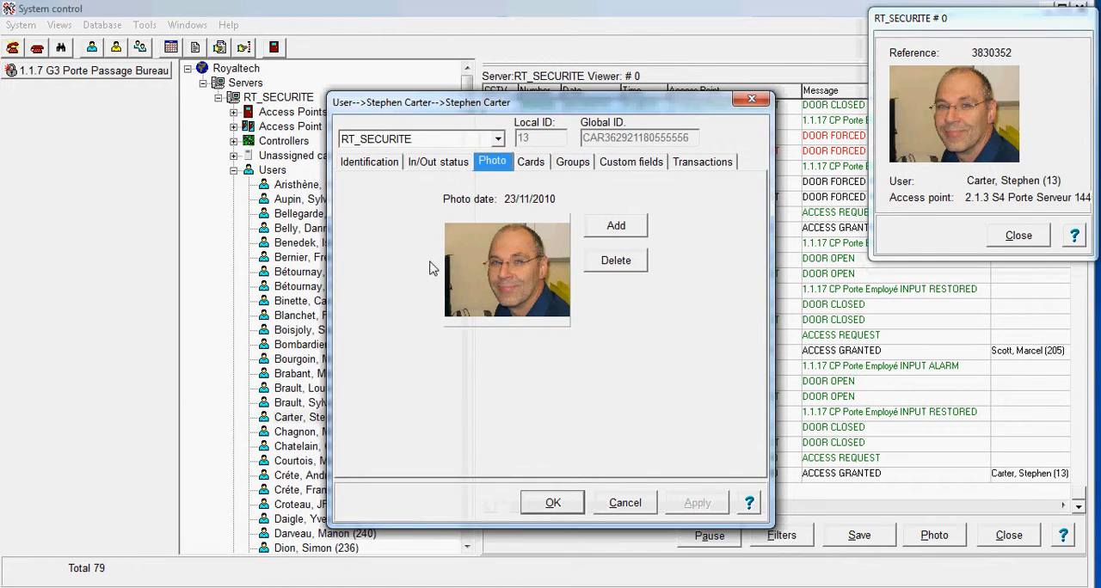
click(531, 165)
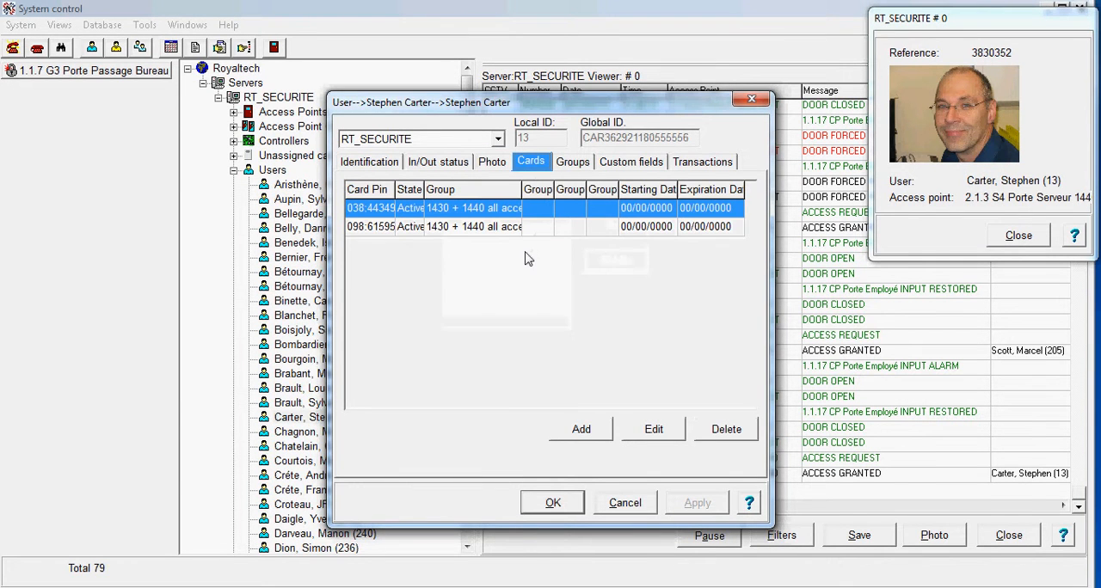
click(412, 230)
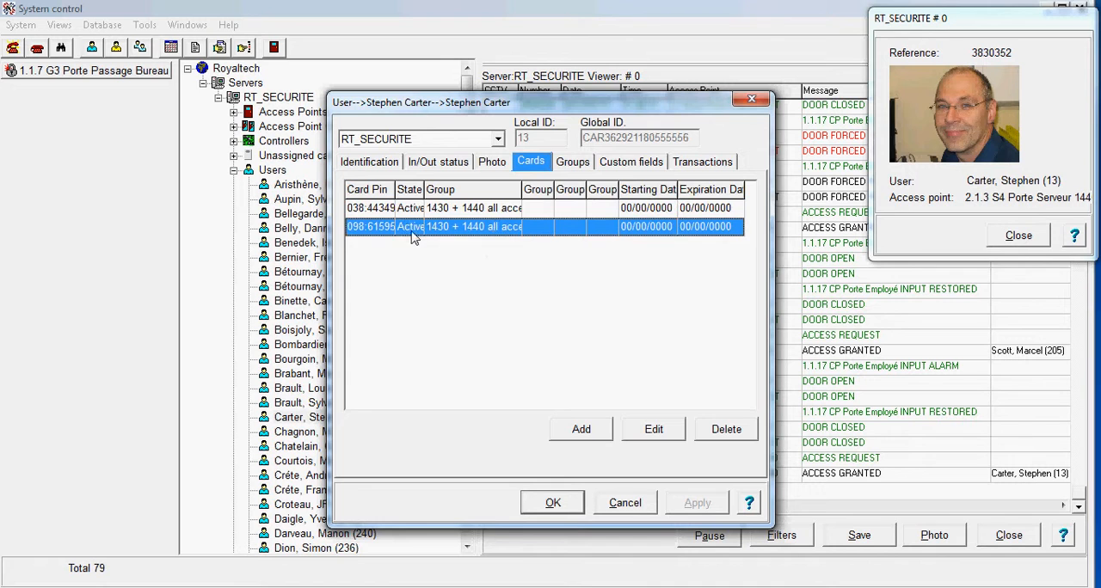
Review the user's assigned access levels for all cards, and read the user's 50 transactions through to the card used for each one.
click(575, 164)
click(414, 203)
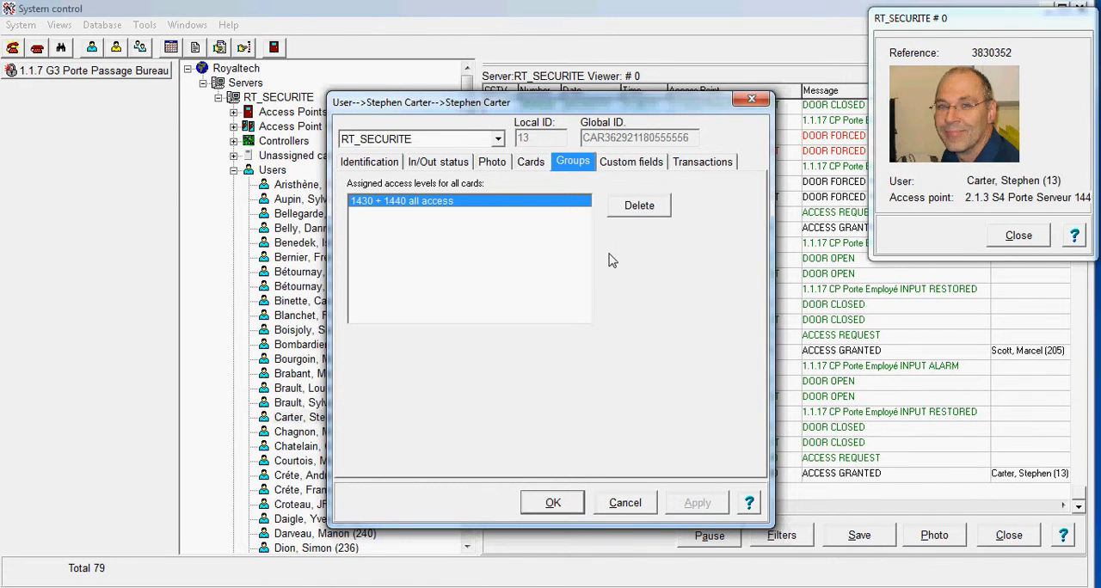
click(702, 164)
click(454, 200)
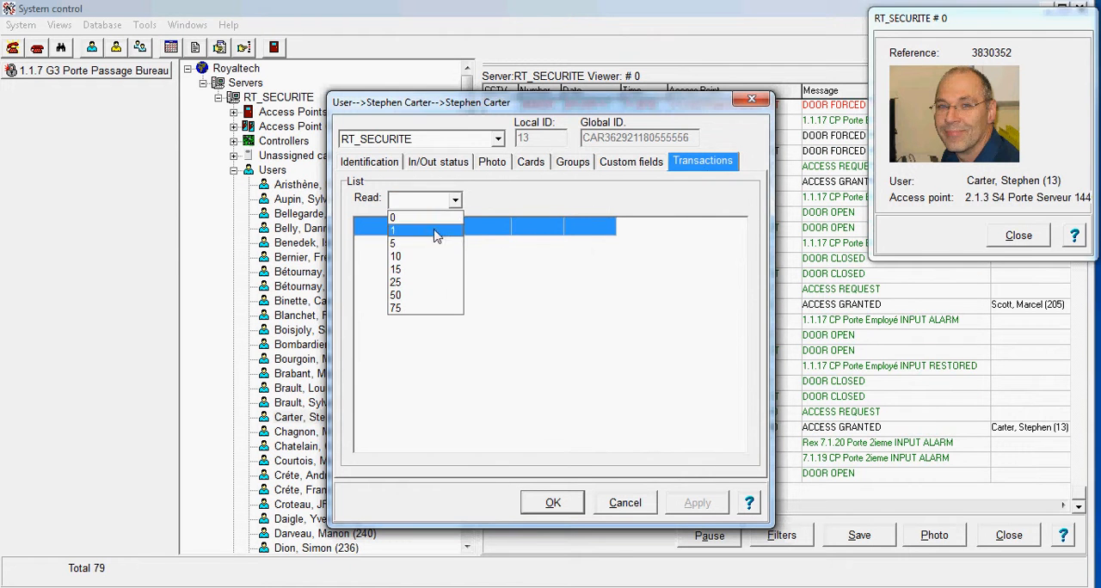
click(395, 295)
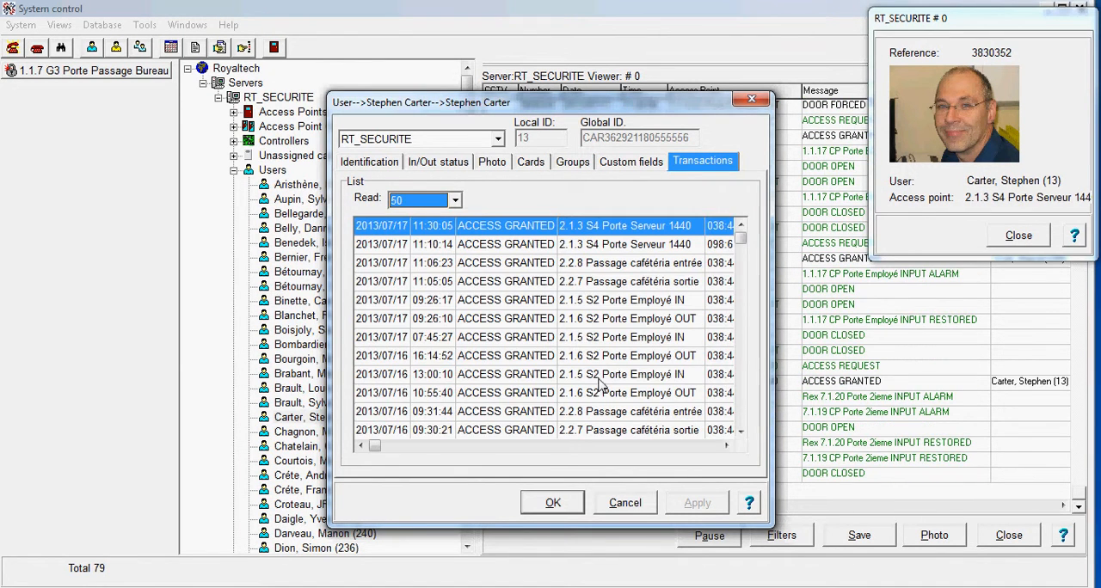
click(692, 448)
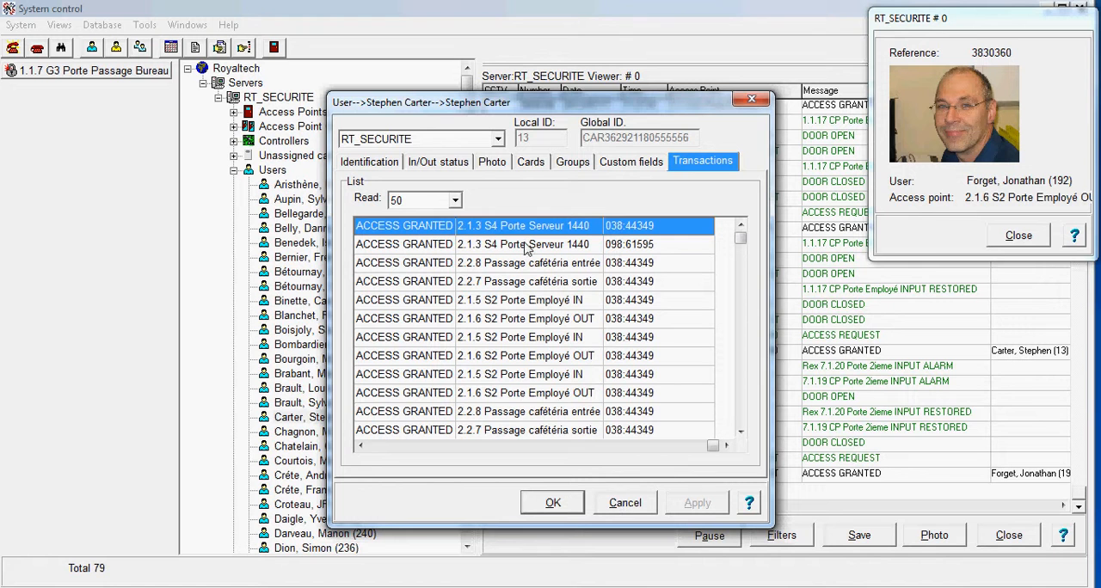
Open the first of the user's two assigned cards to examine its type, status and access level settings.
click(533, 162)
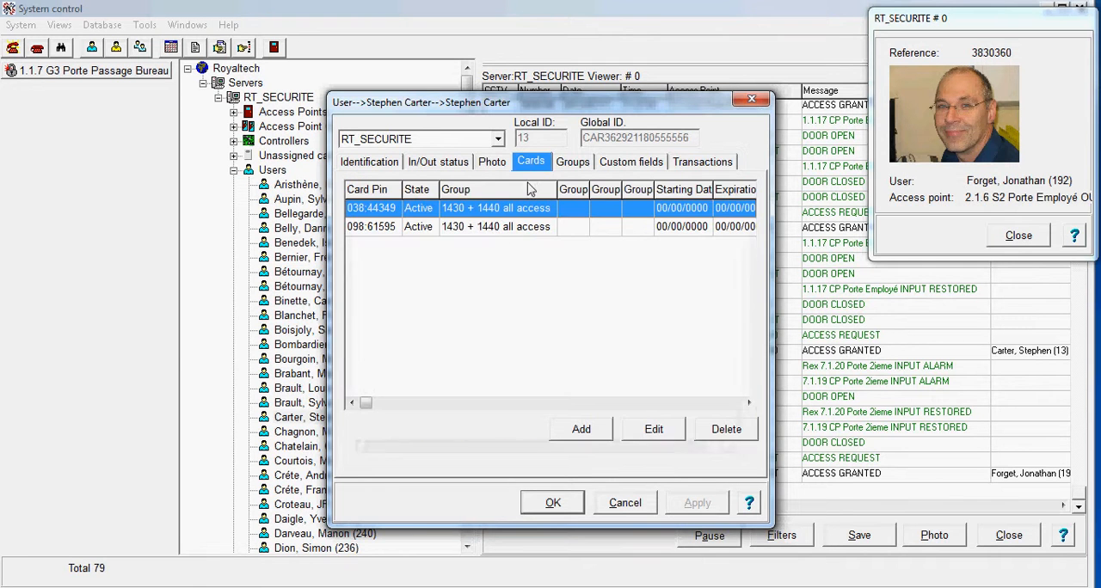
double_click(491, 215)
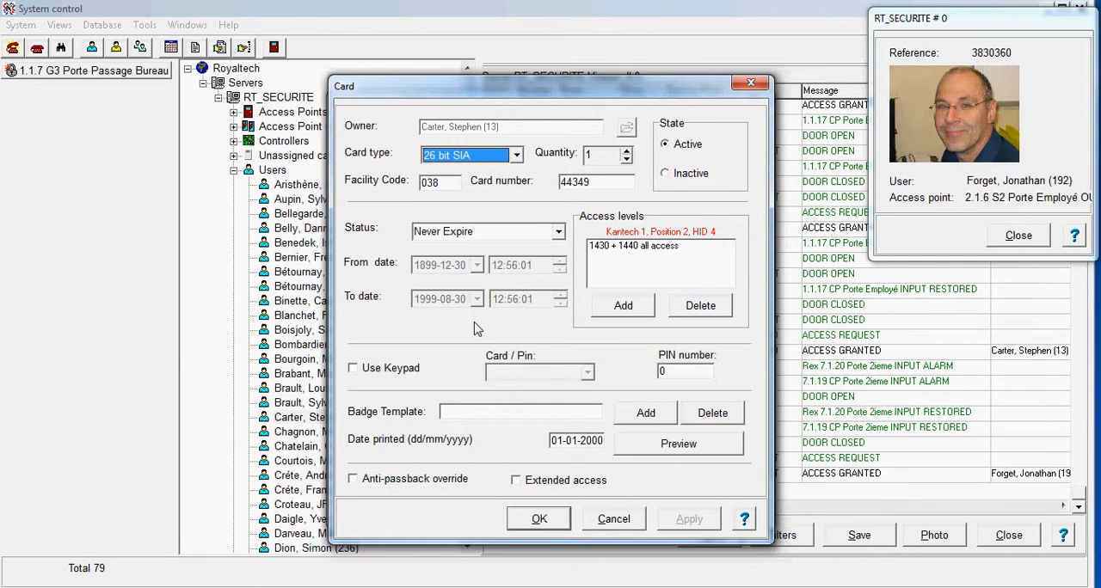